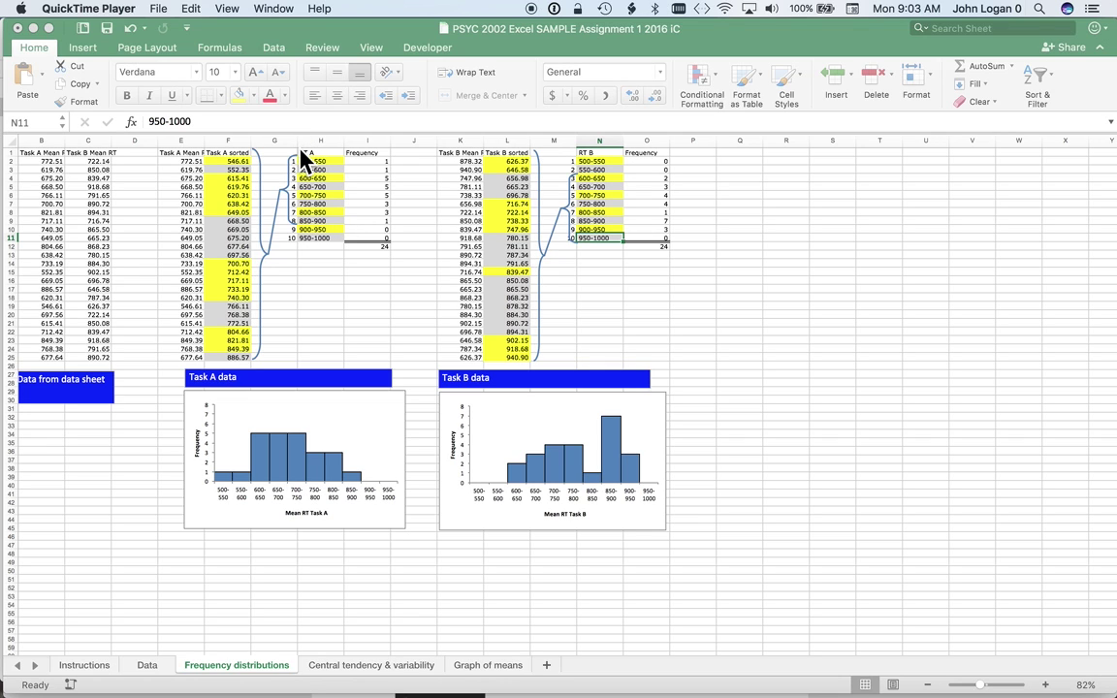
# Step: Copy the RT A frequency table, H1:I11, without its total, and paste it starting at cell S1
pyautogui.click(303, 159)
pyautogui.click(315, 158)
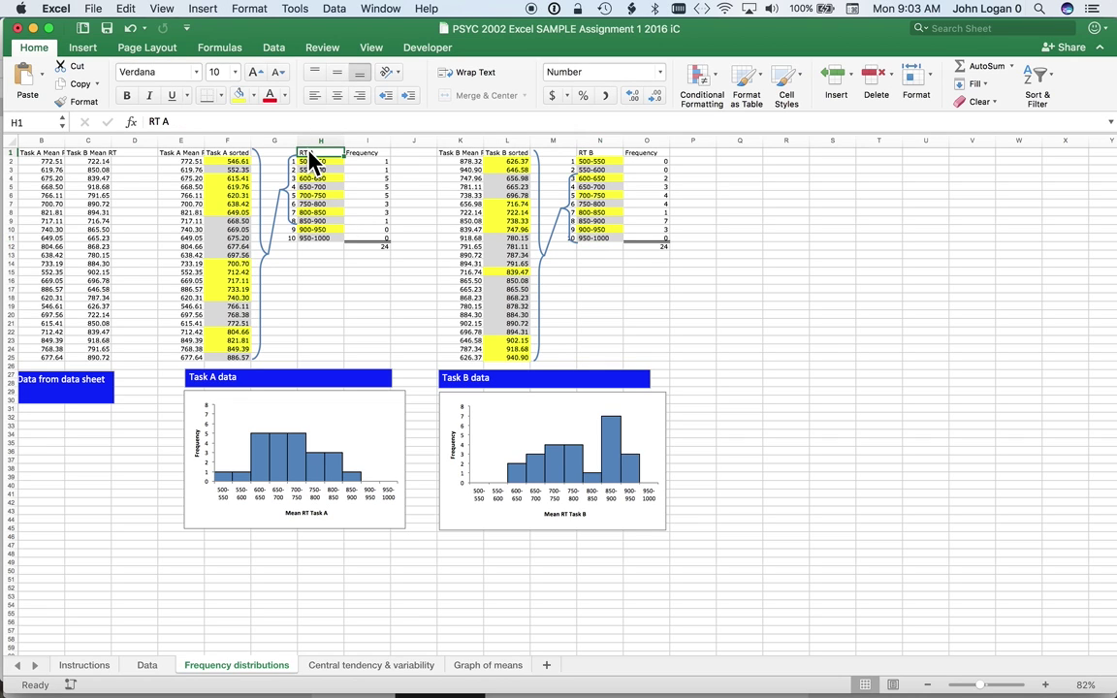
pyautogui.keyDown('shift'); pyautogui.click(378, 242); pyautogui.keyUp('shift')
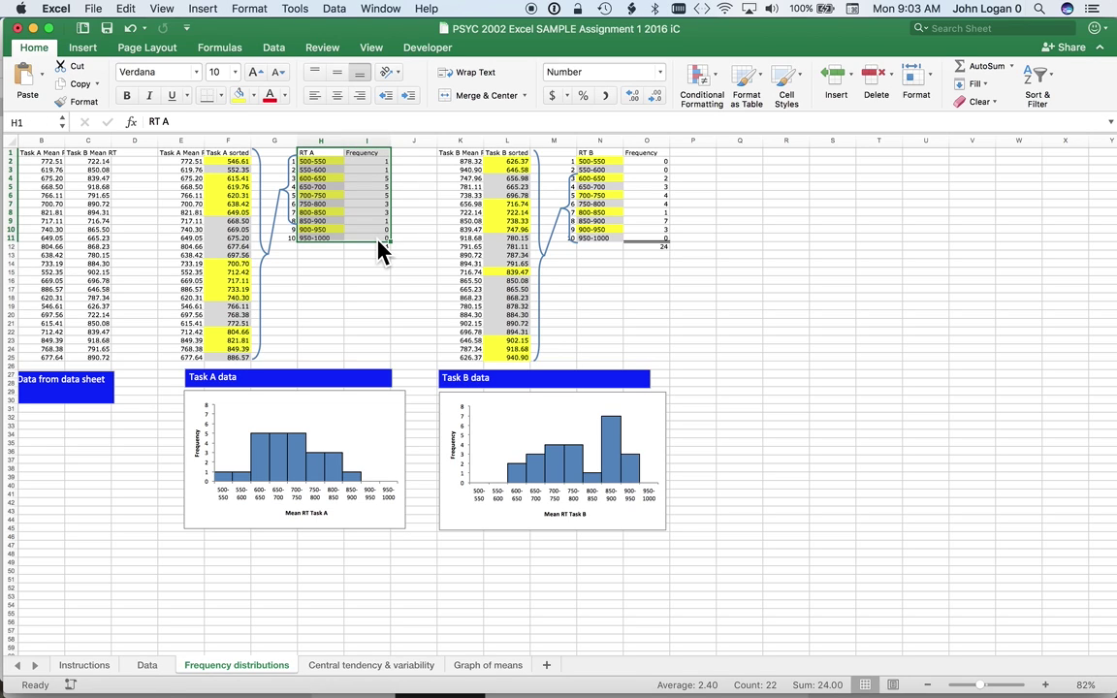
pyautogui.press('super+c')
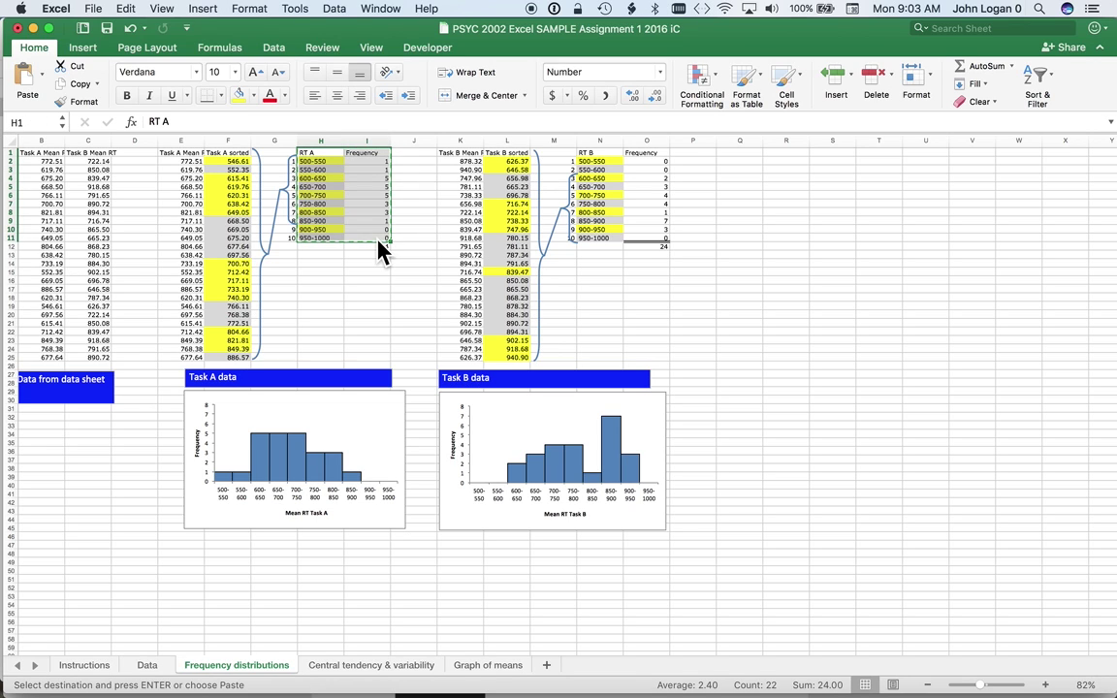
pyautogui.click(823, 153)
pyautogui.press('super+v')
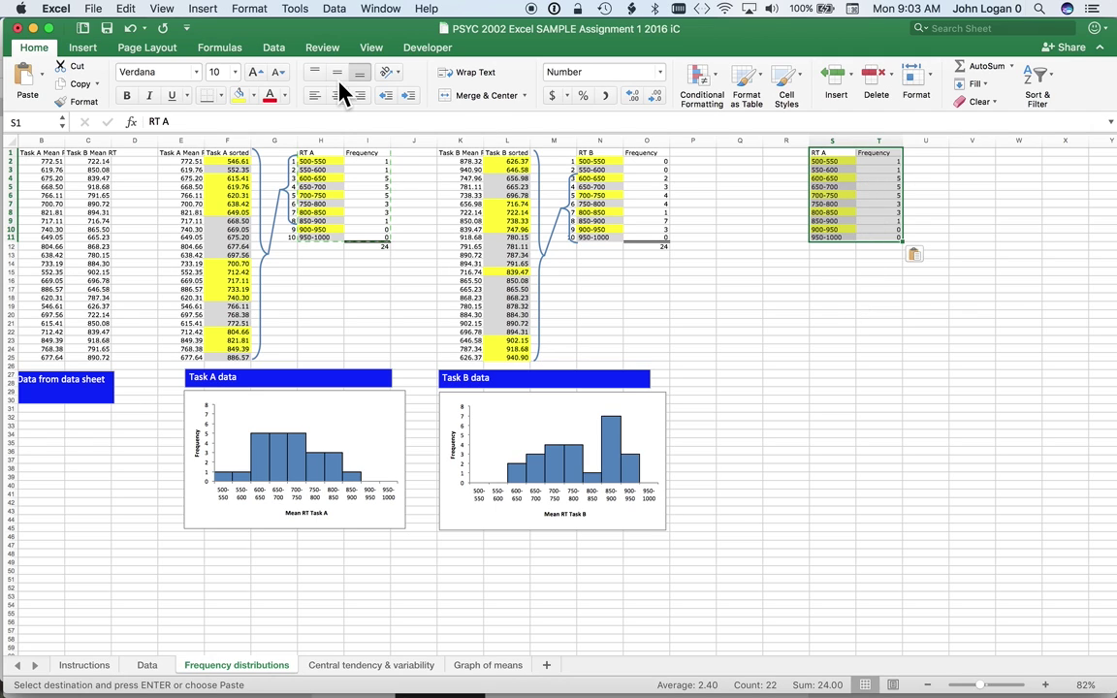
# Step: Insert a column chart of the copied RT A frequencies and place it, enlarged, in the empty area below the copied table
pyautogui.click(202, 12)
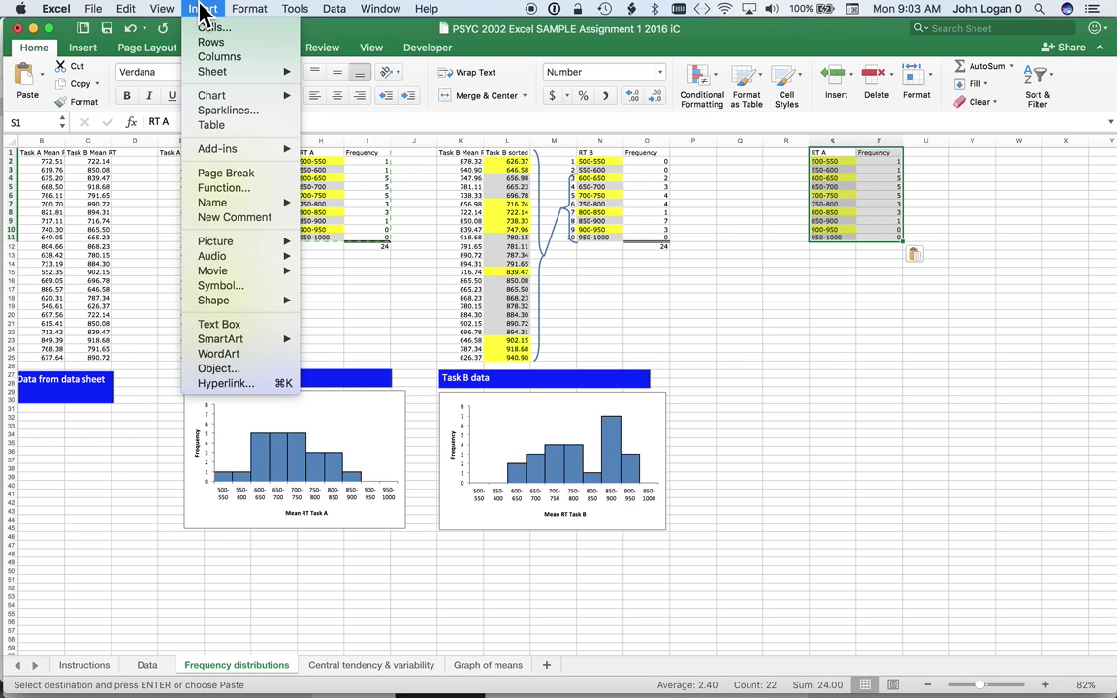
pyautogui.moveTo(214, 95)
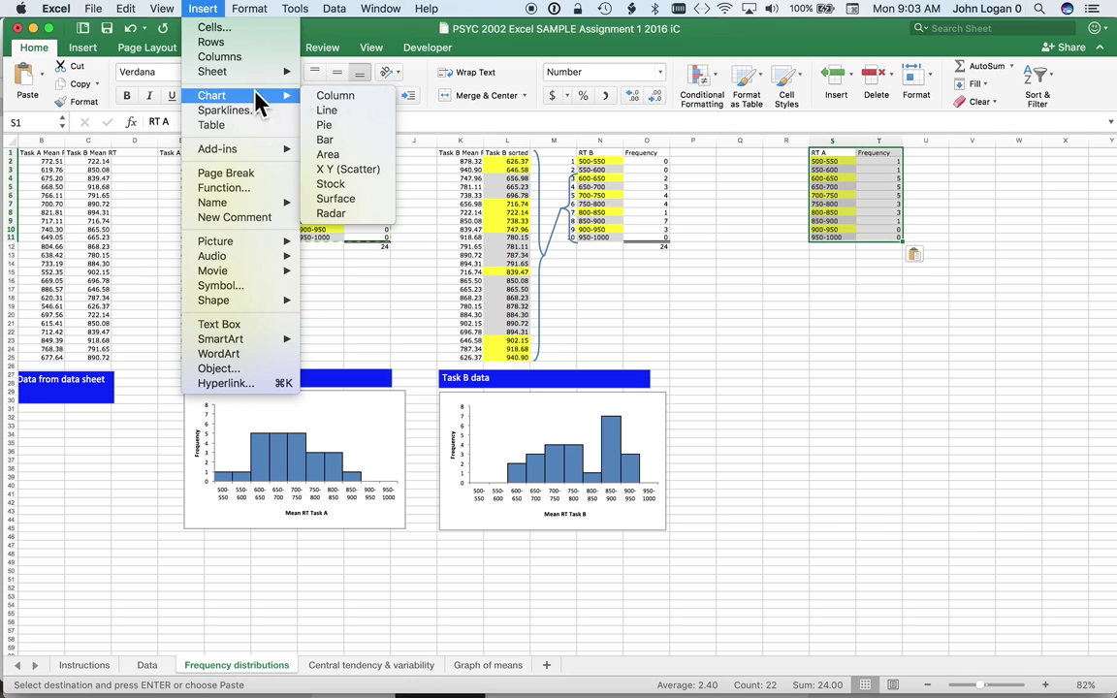
pyautogui.click(338, 95)
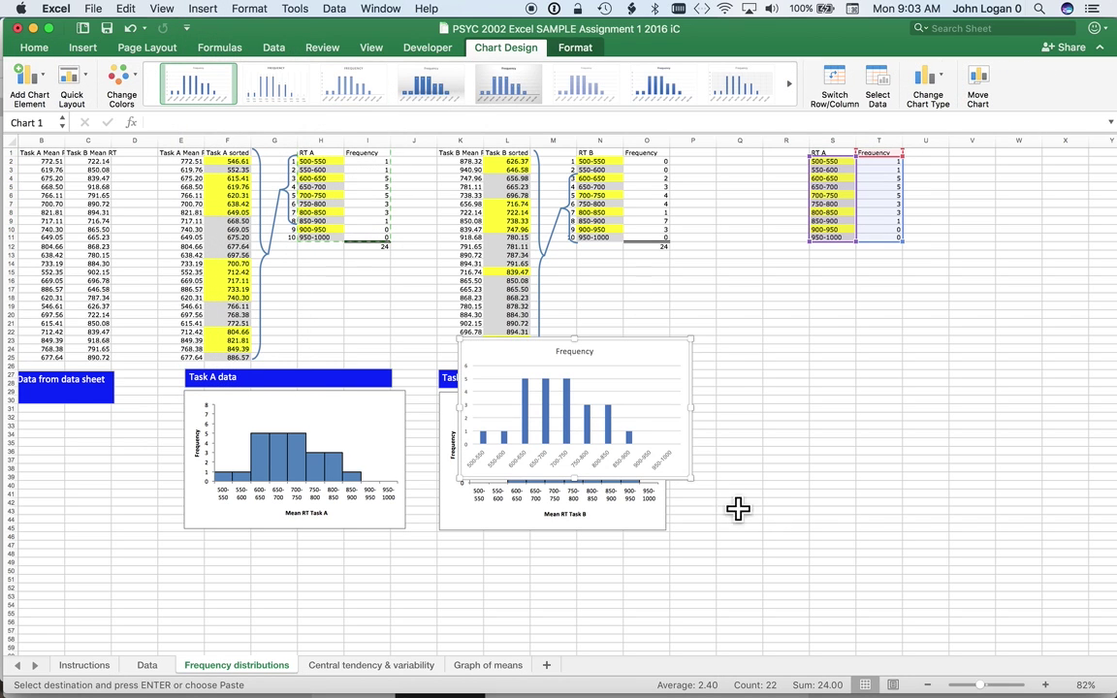
pyautogui.moveTo(691, 477); pyautogui.dragTo(872, 560)
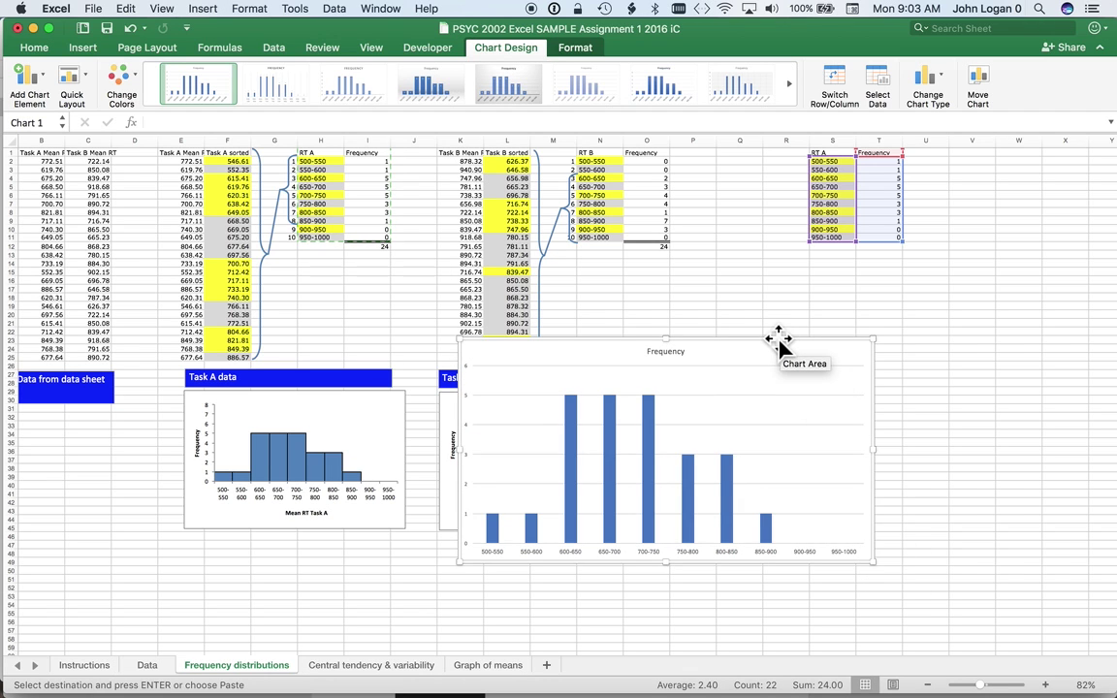
pyautogui.moveTo(780, 336); pyautogui.dragTo(1000, 291)
# Step: Set the gap width of the new chart's Frequency data series to 0% so the columns touch
pyautogui.hscroll(5, 785, 608)
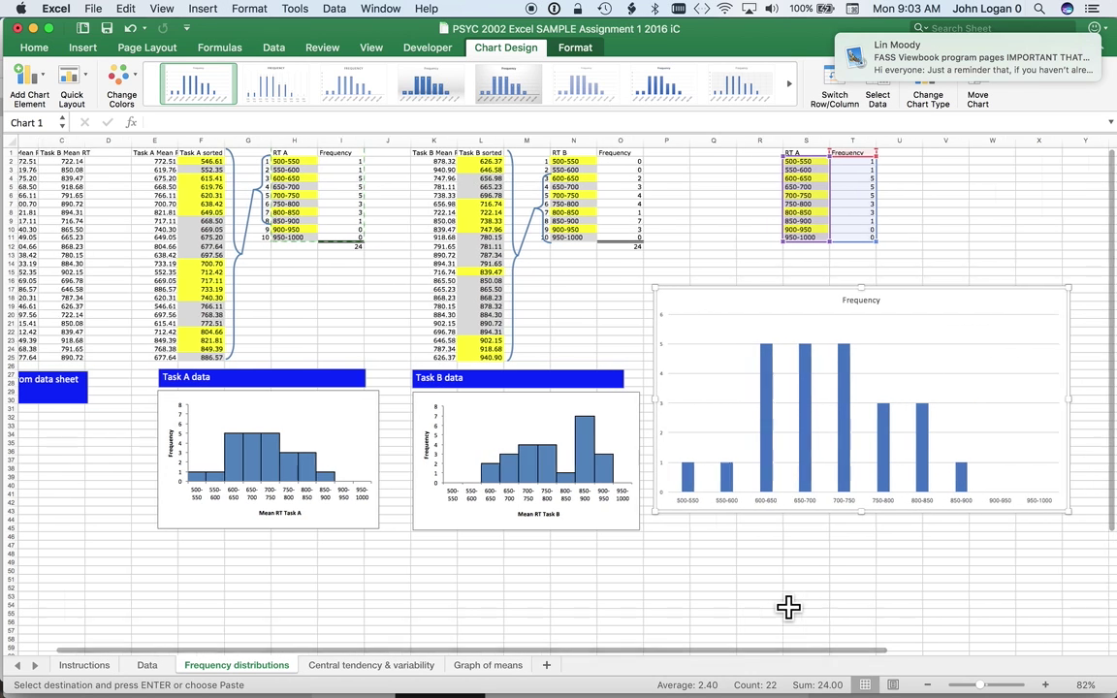
pyautogui.hscroll(9, 788, 608)
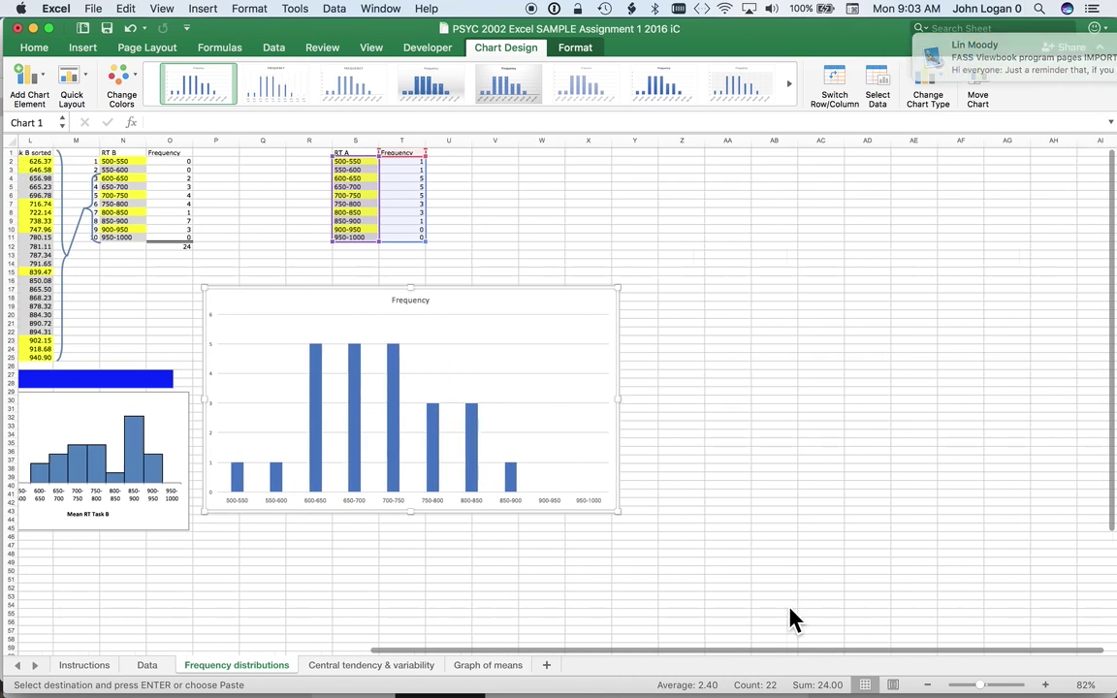
pyautogui.hscroll(1, 790, 619)
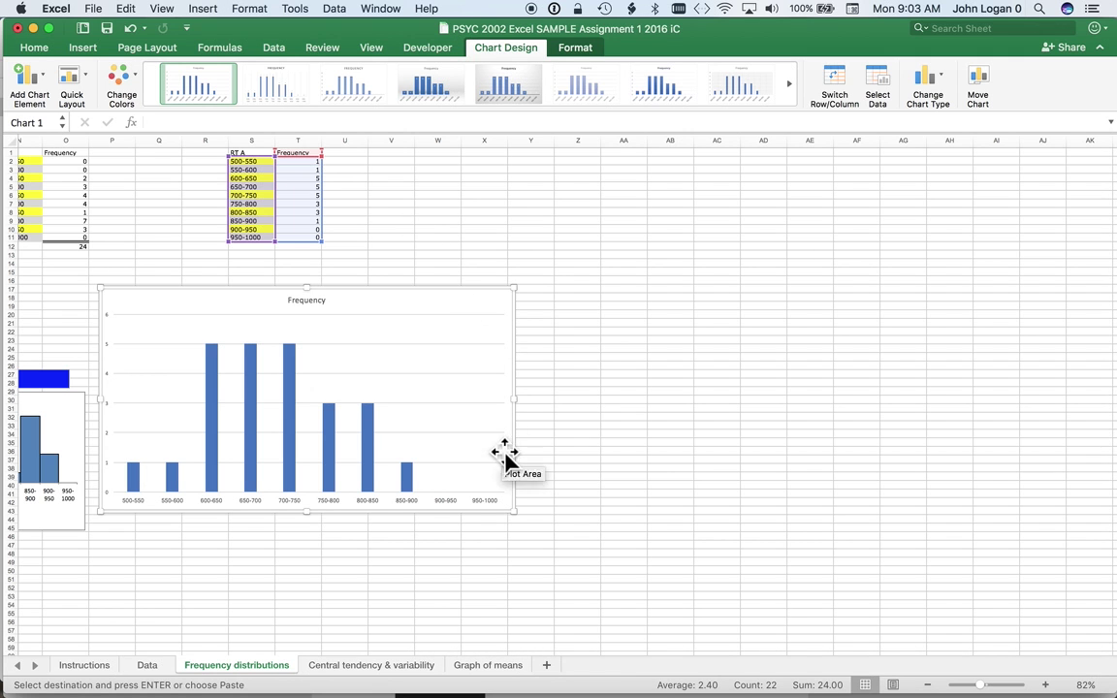
pyautogui.scroll(5, 571, 462)
pyautogui.hscroll(-5, 569, 461)
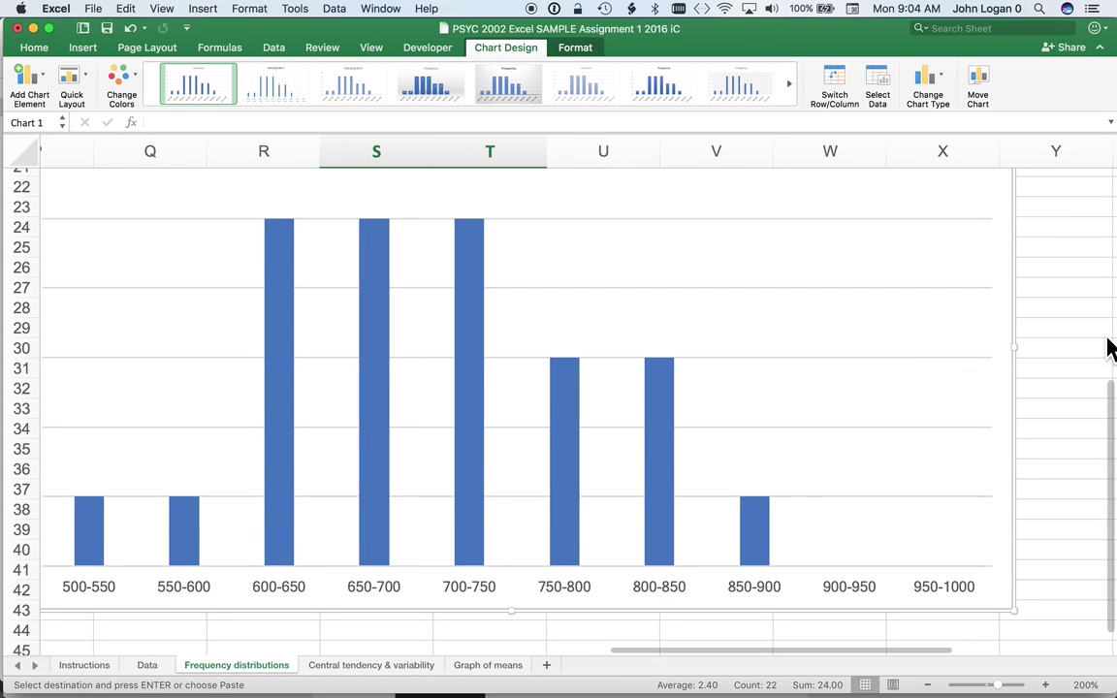
pyautogui.scroll(-3, 901, 507)
pyautogui.scroll(-3, 901, 507)
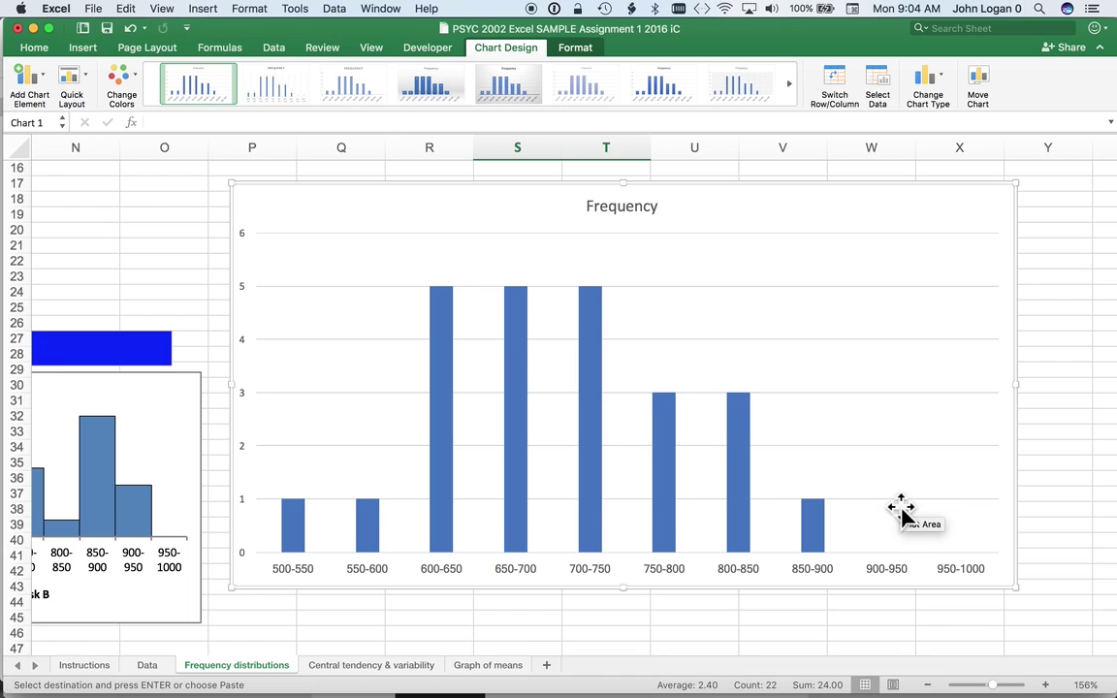
pyautogui.click(592, 439)
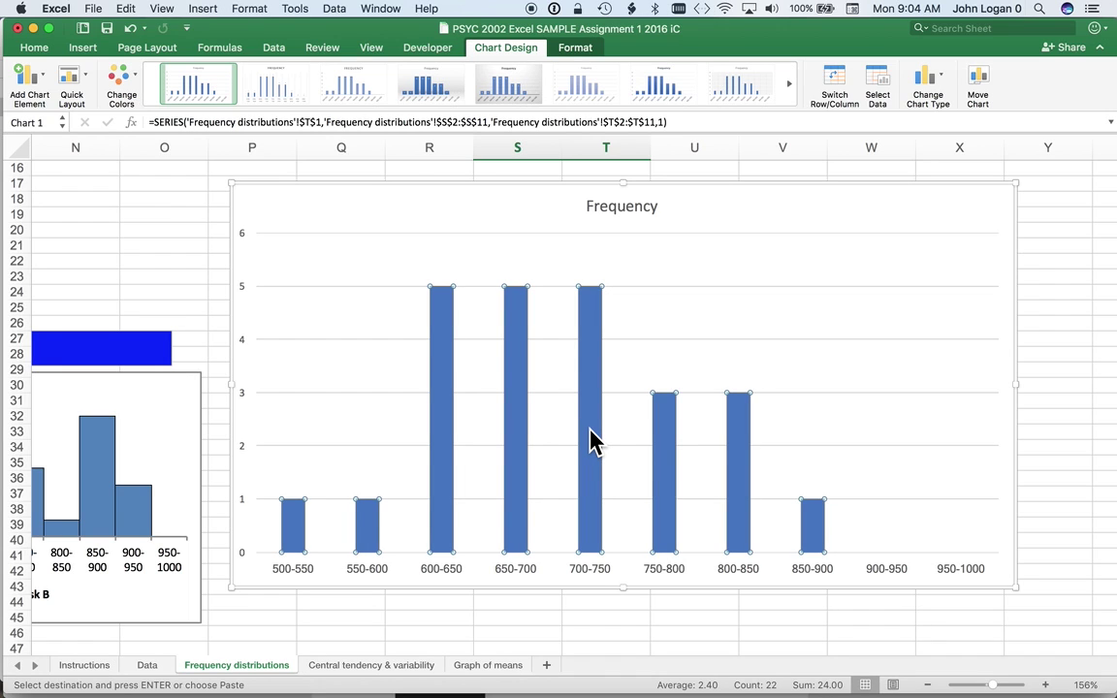
pyautogui.rightClick(592, 439)
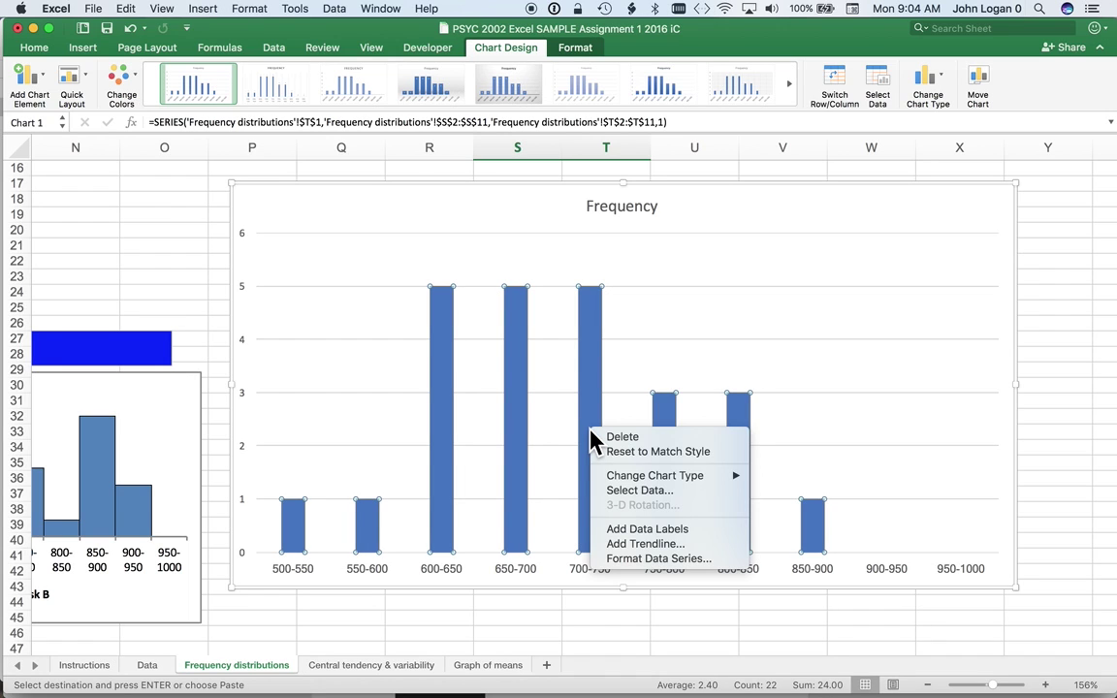
pyautogui.click(617, 559)
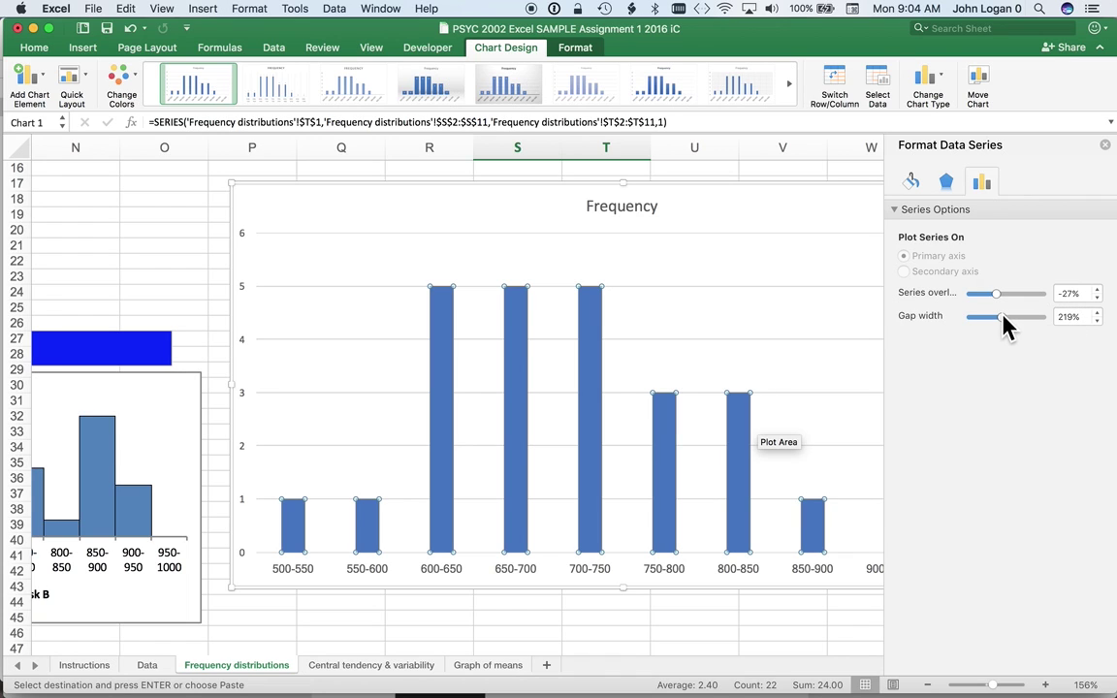
pyautogui.click(1064, 316)
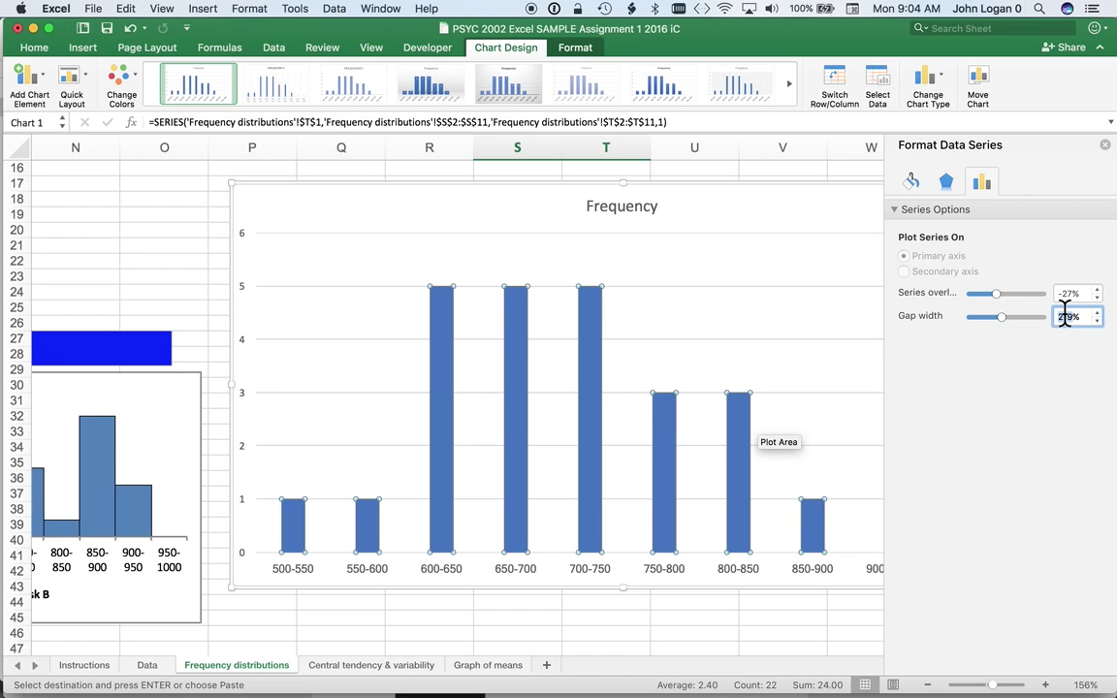
pyautogui.doubleClick(1065, 316)
pyautogui.write('0')
pyautogui.press('Return')
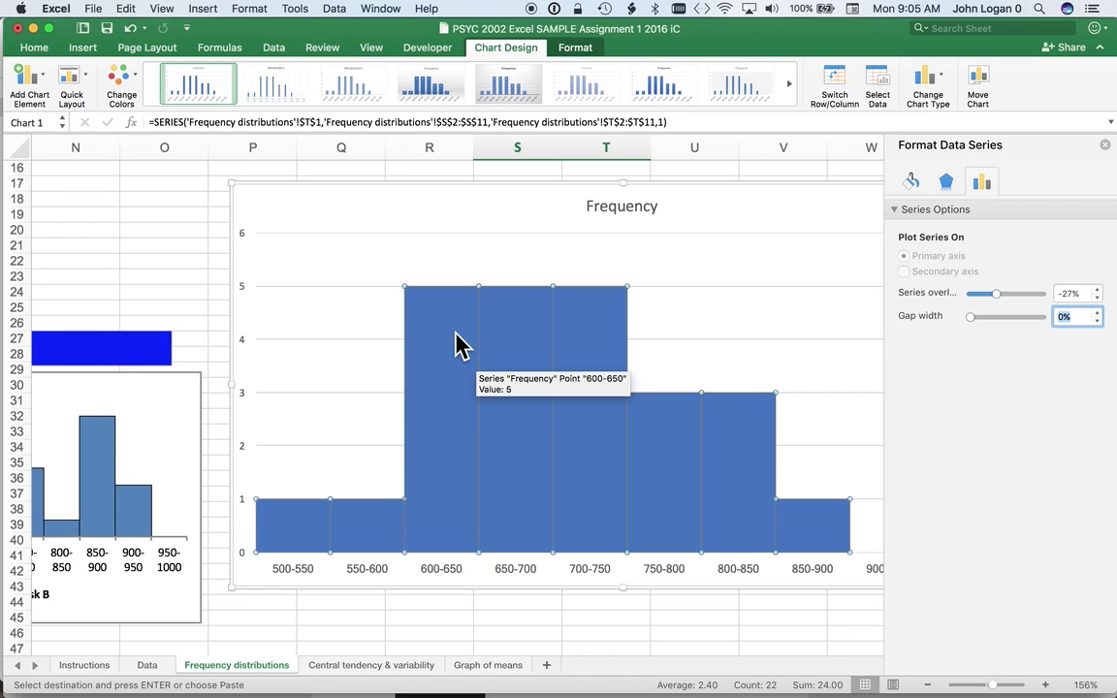
pyautogui.press('Return')
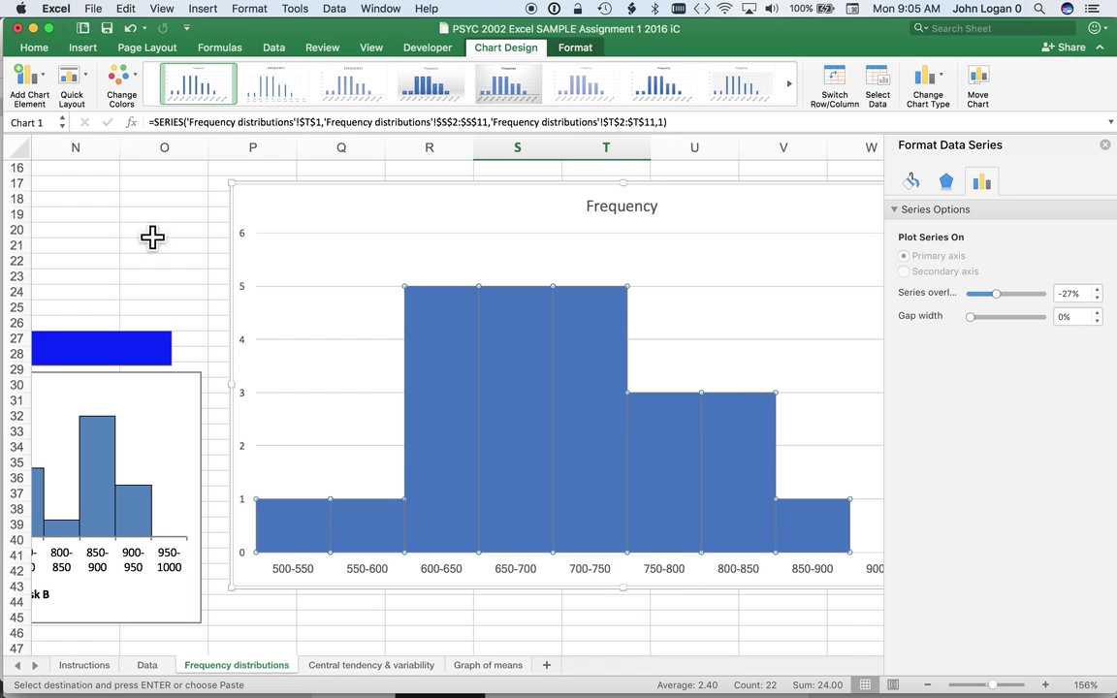
# Step: Add a primary horizontal axis title to the new chart reading "Response Times (ms)"
pyautogui.click(41, 78)
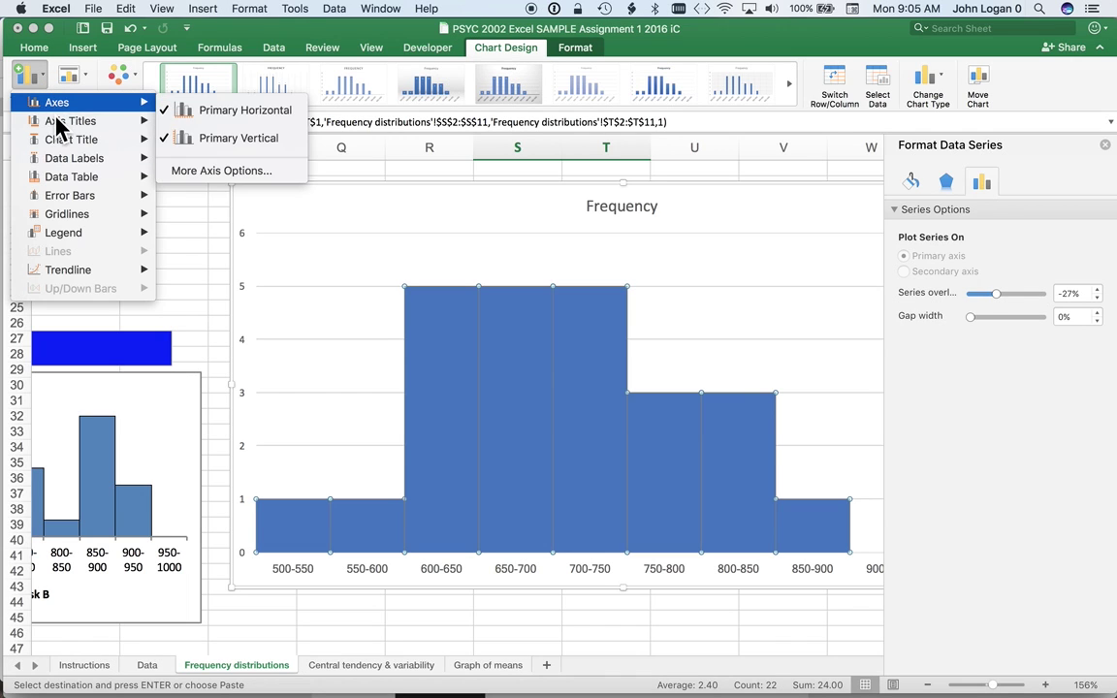
pyautogui.moveTo(60, 124)
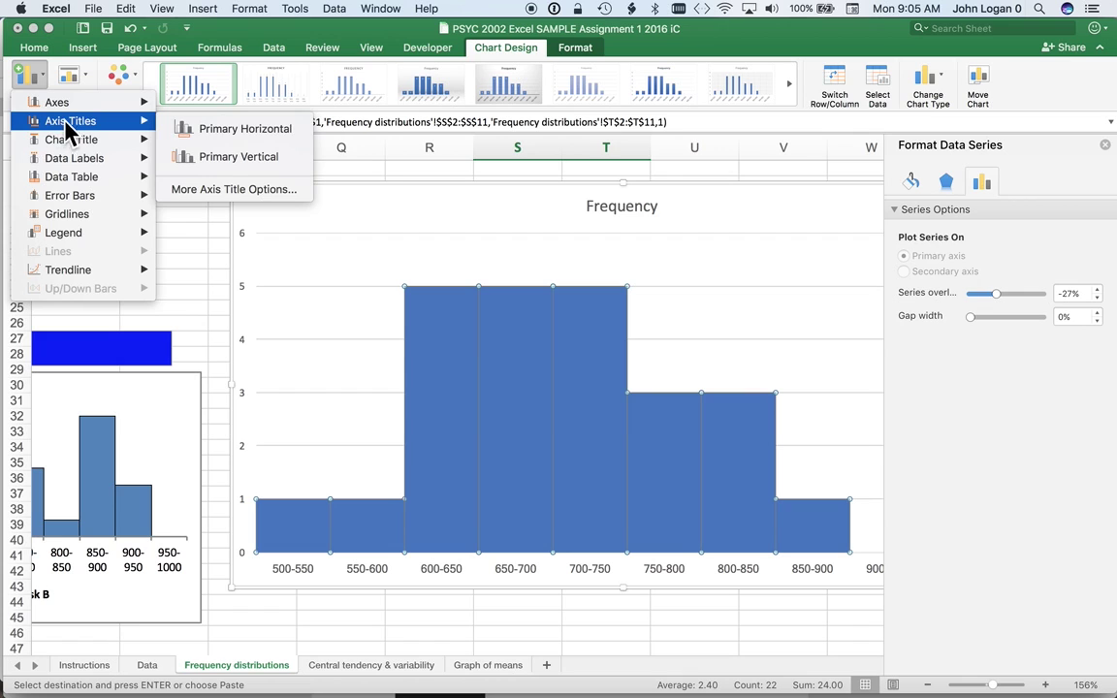
pyautogui.click(225, 138)
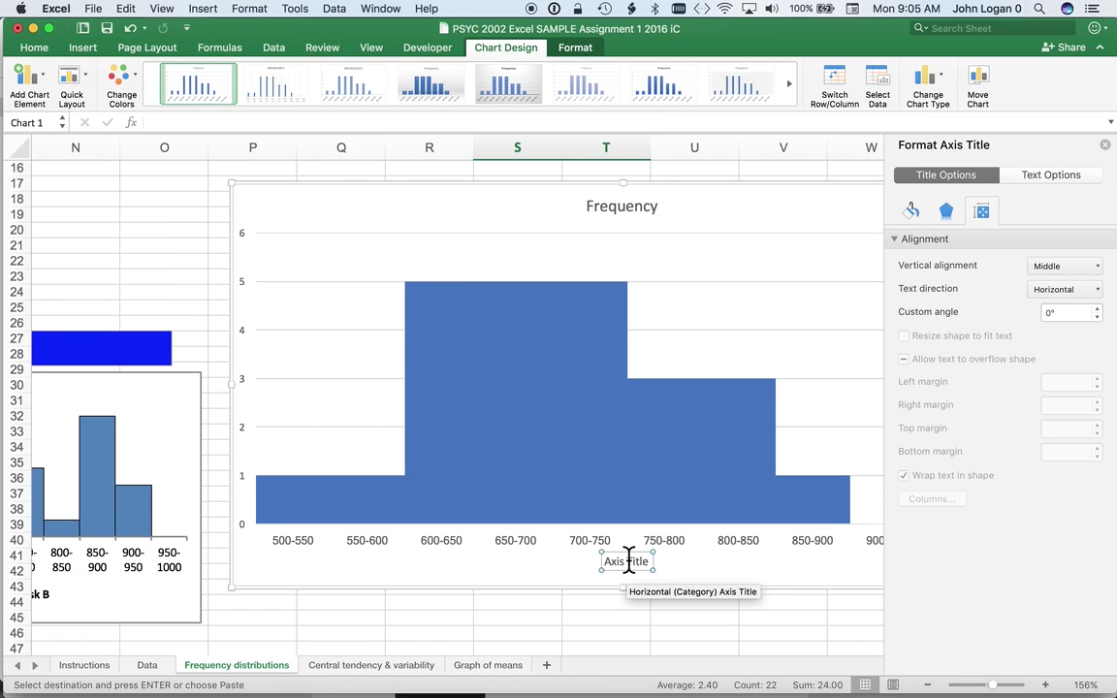
pyautogui.moveTo(605, 561); pyautogui.dragTo(626, 572)
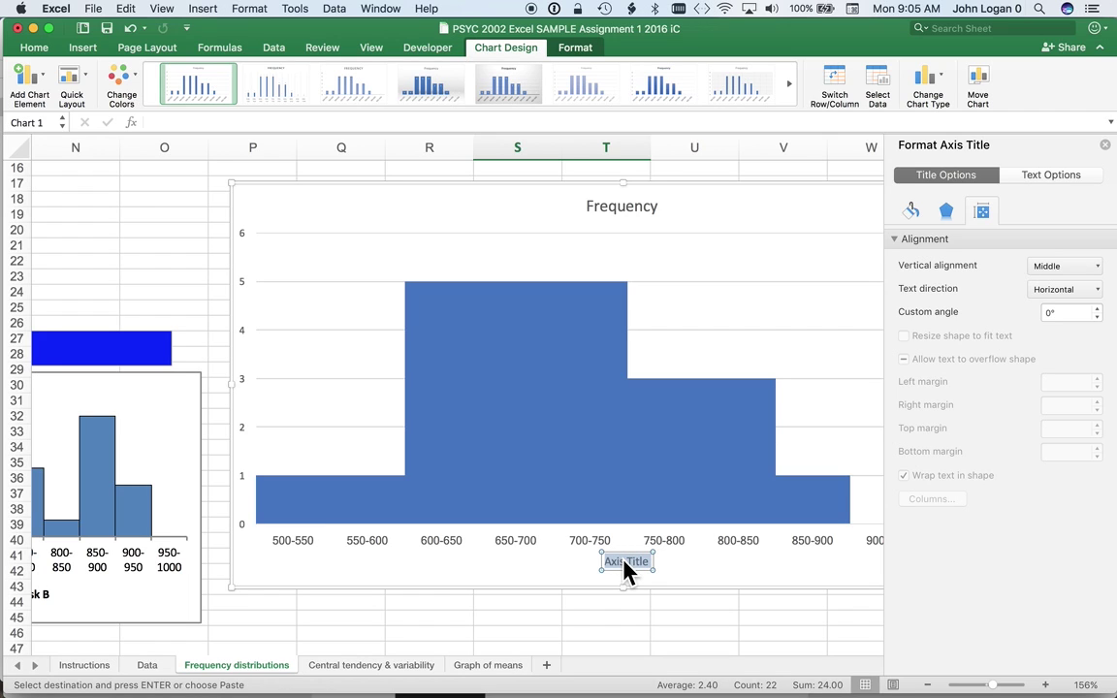
pyautogui.write('Response Times')
pyautogui.press('BackSpace')
pyautogui.press('BackSpace')
pyautogui.press('BackSpace')
pyautogui.press('BackSpace')
pyautogui.press('BackSpace')
pyautogui.write('Times')
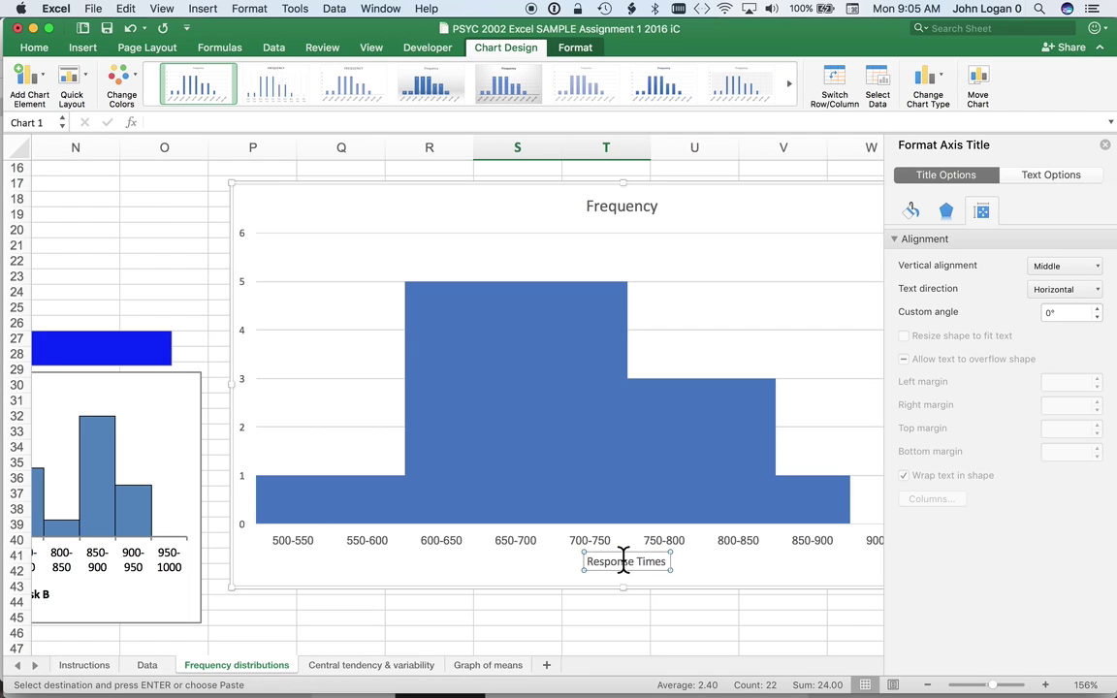
pyautogui.write(' (ms)')
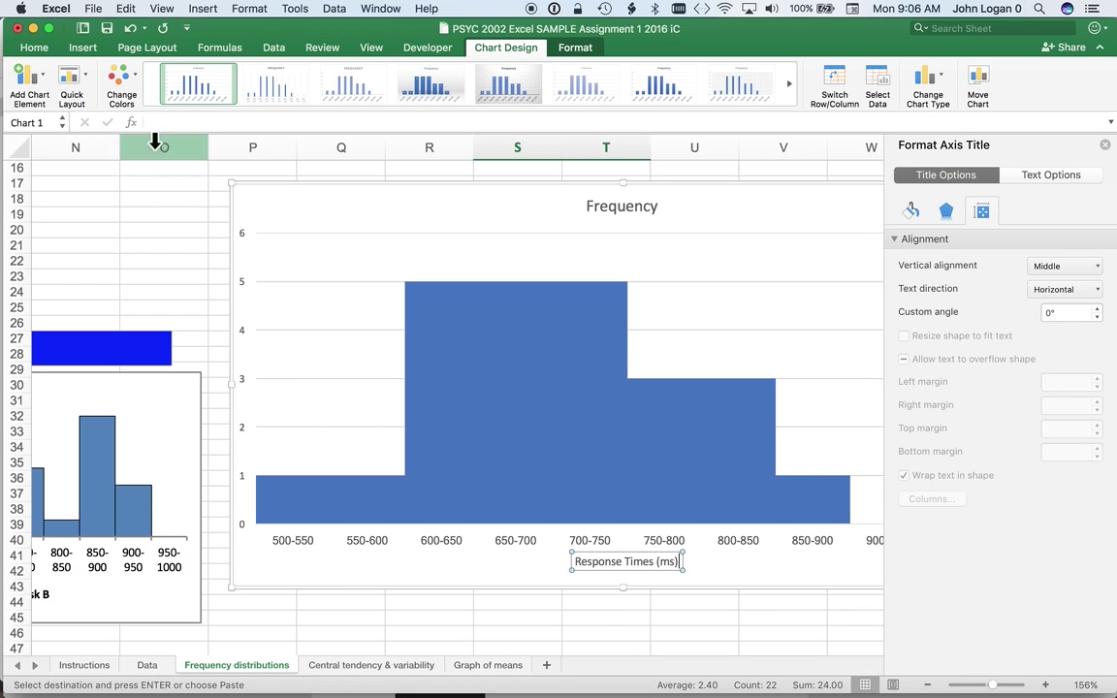
# Step: Add a primary vertical axis title to the new chart reading "Frequency"
pyautogui.click(36, 76)
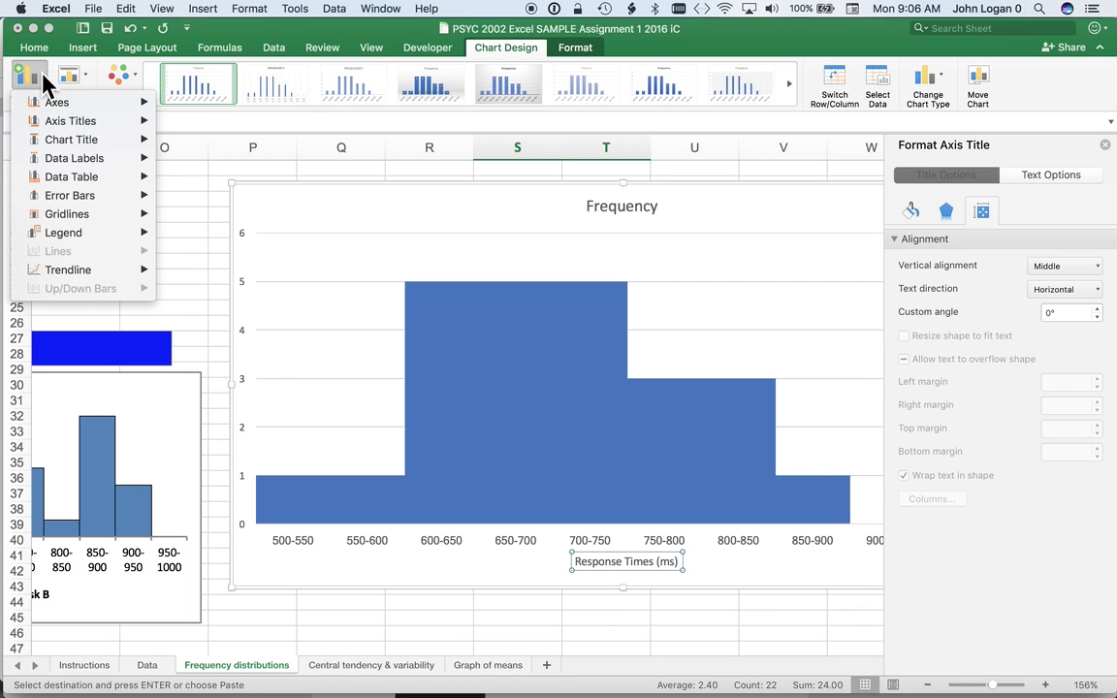
pyautogui.moveTo(55, 123)
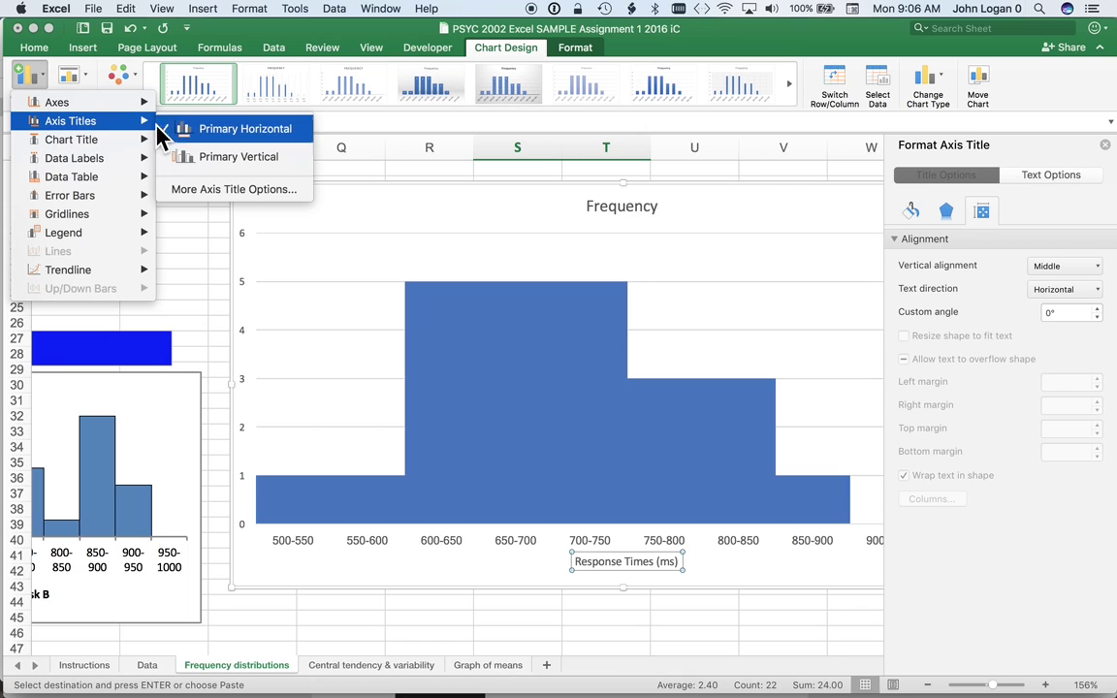
pyautogui.click(199, 155)
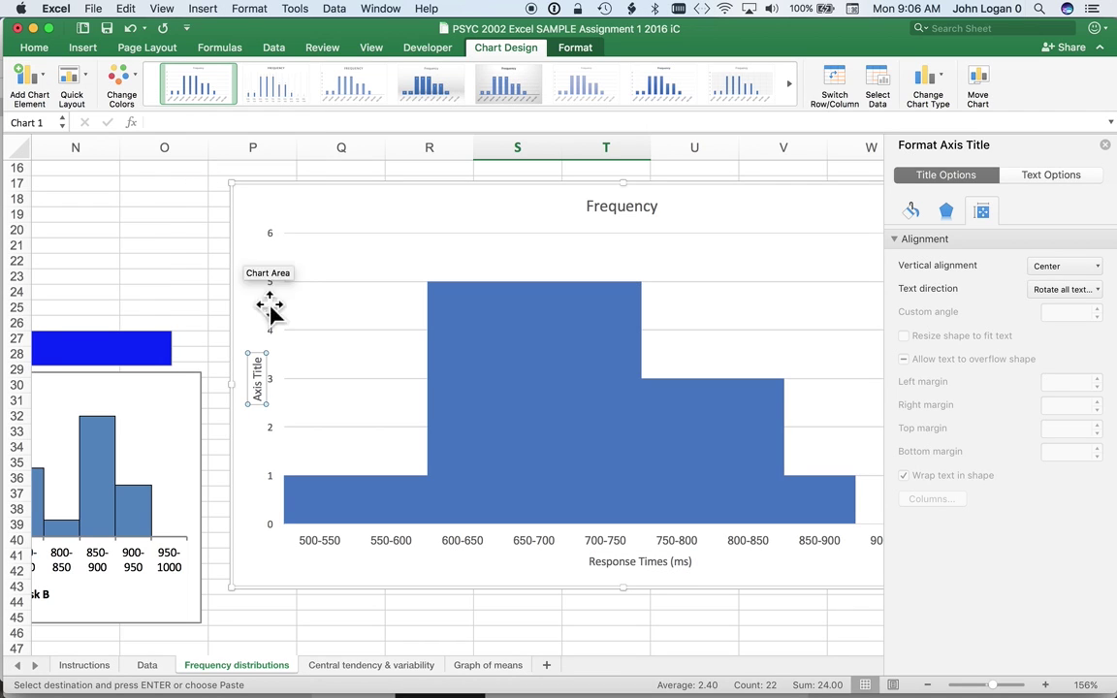
pyautogui.tripleClick(255, 381)
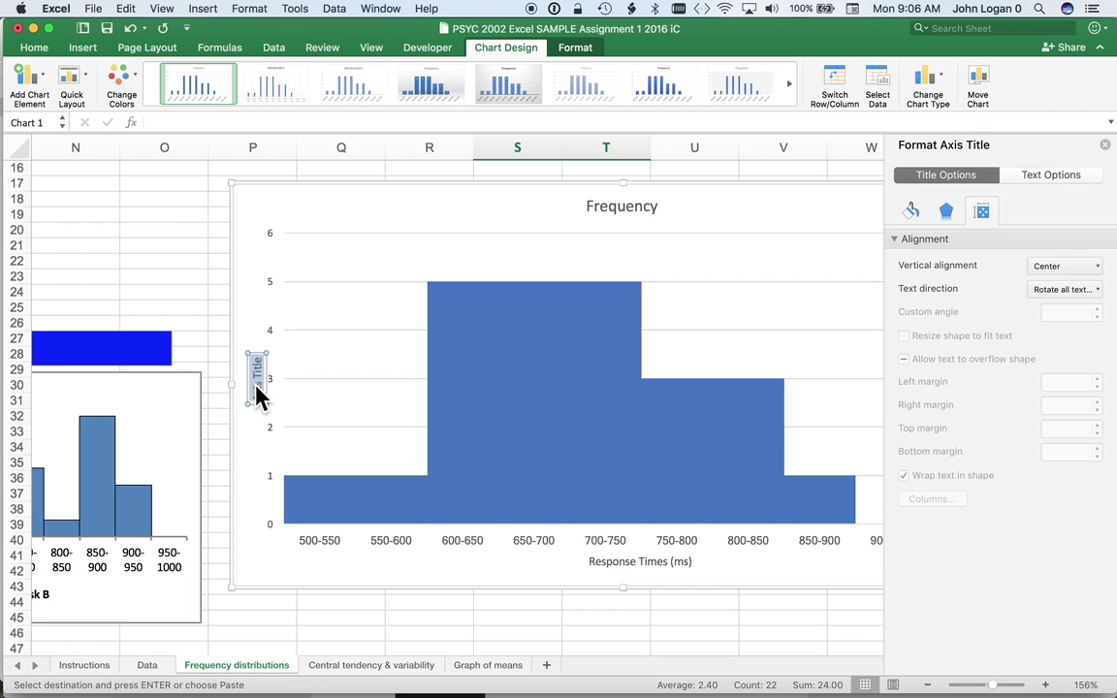
pyautogui.write('Frequency')
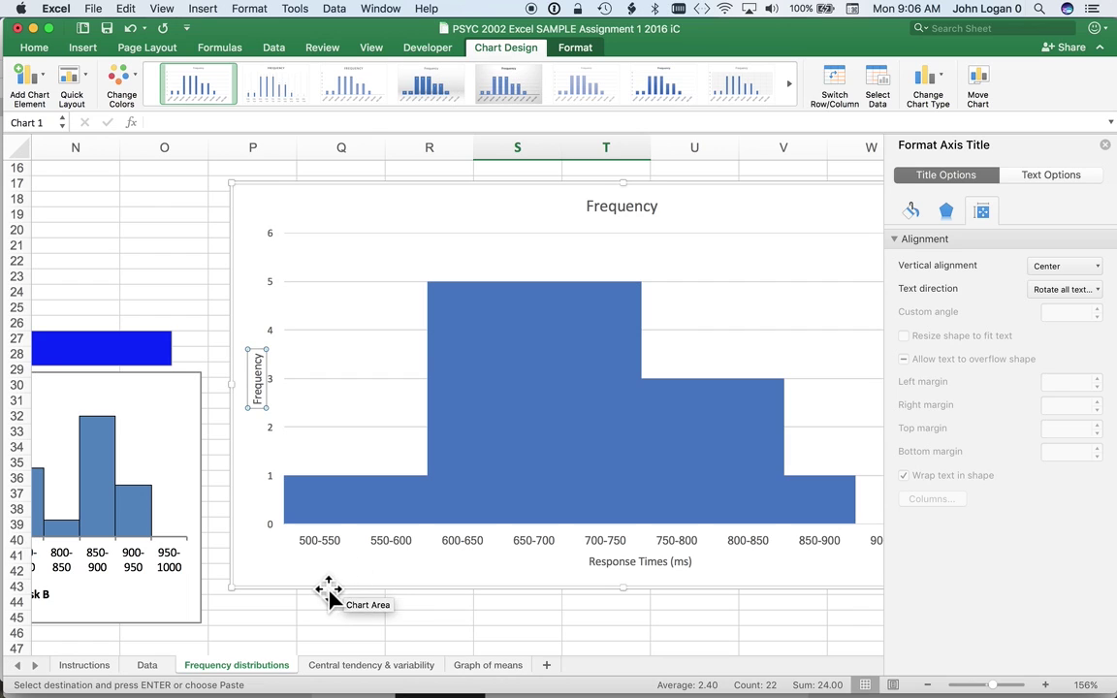
pyautogui.click(502, 625)
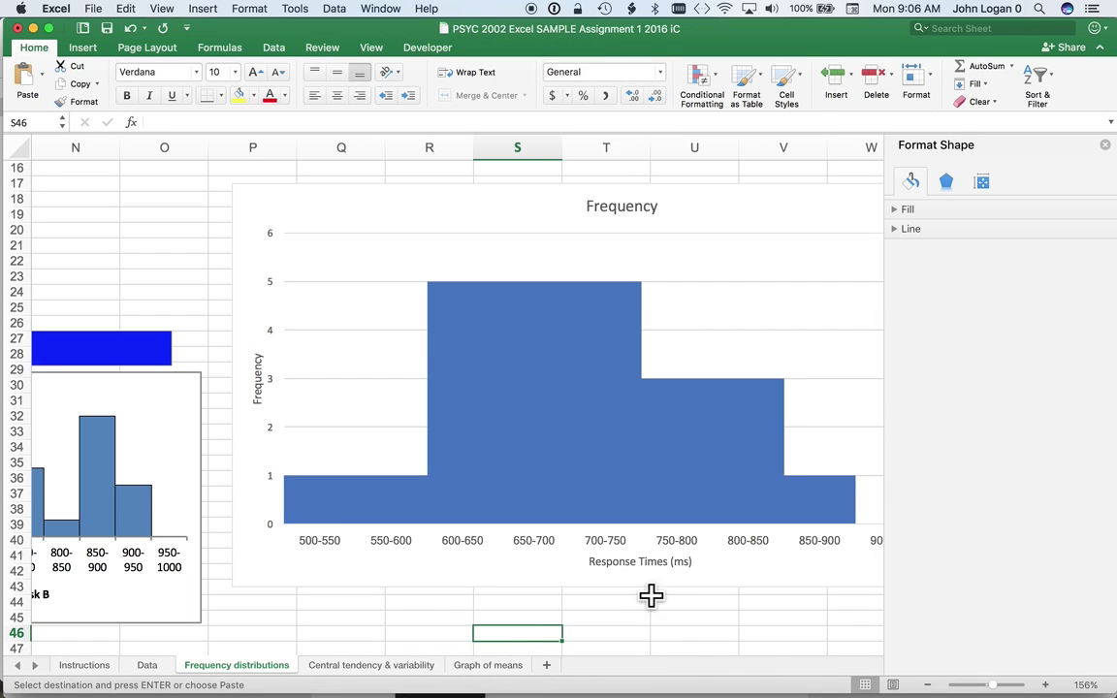
# Step: Set the font size of the "Response Times (ms)" axis title to 14
pyautogui.click(645, 562)
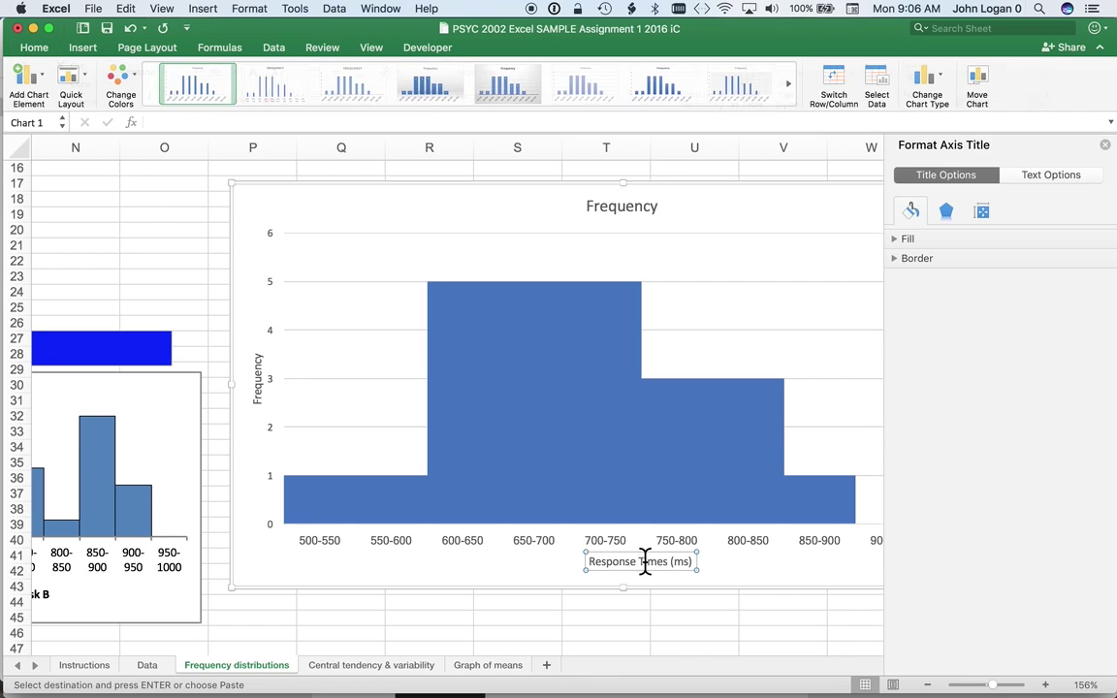
pyautogui.click(35, 43)
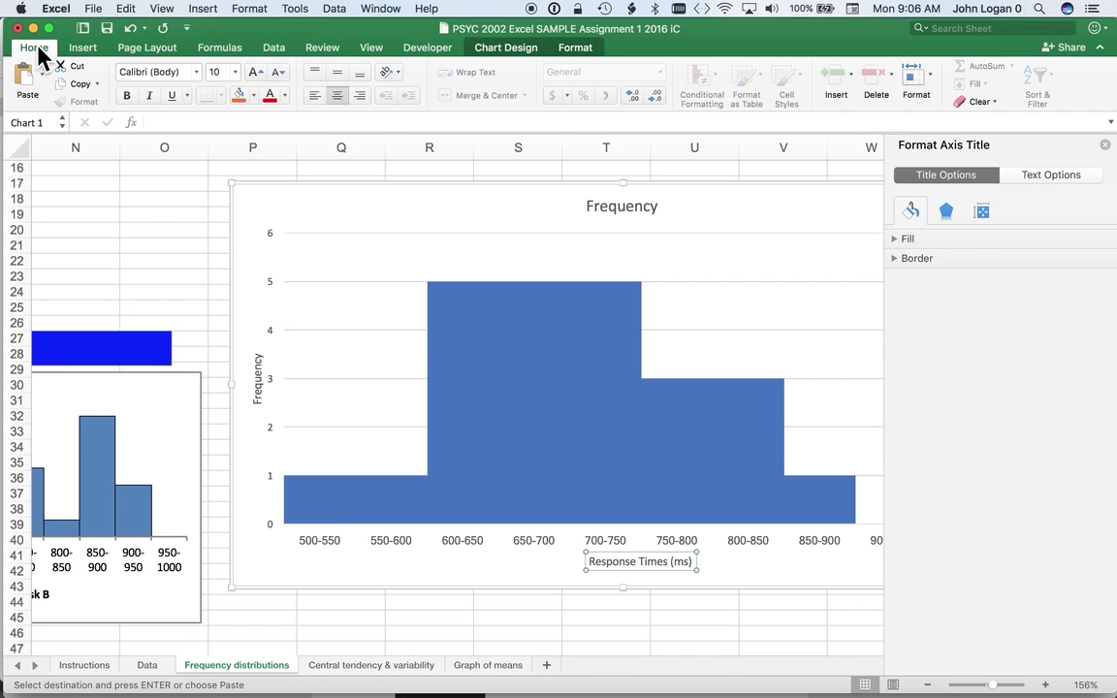
pyautogui.click(236, 72)
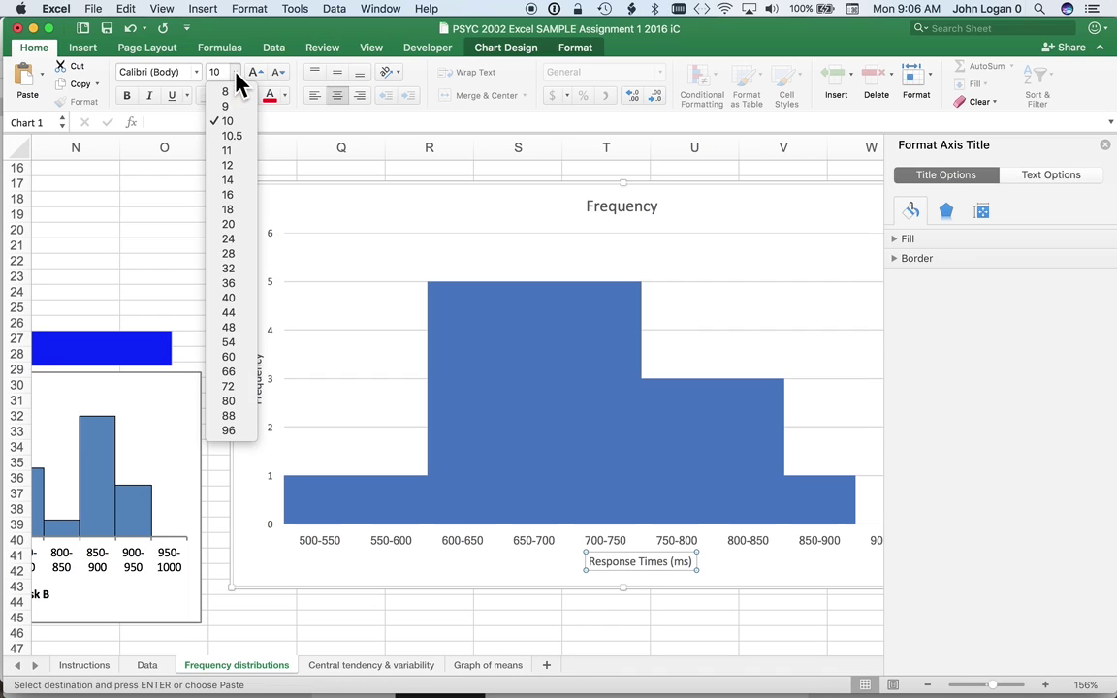
pyautogui.click(228, 180)
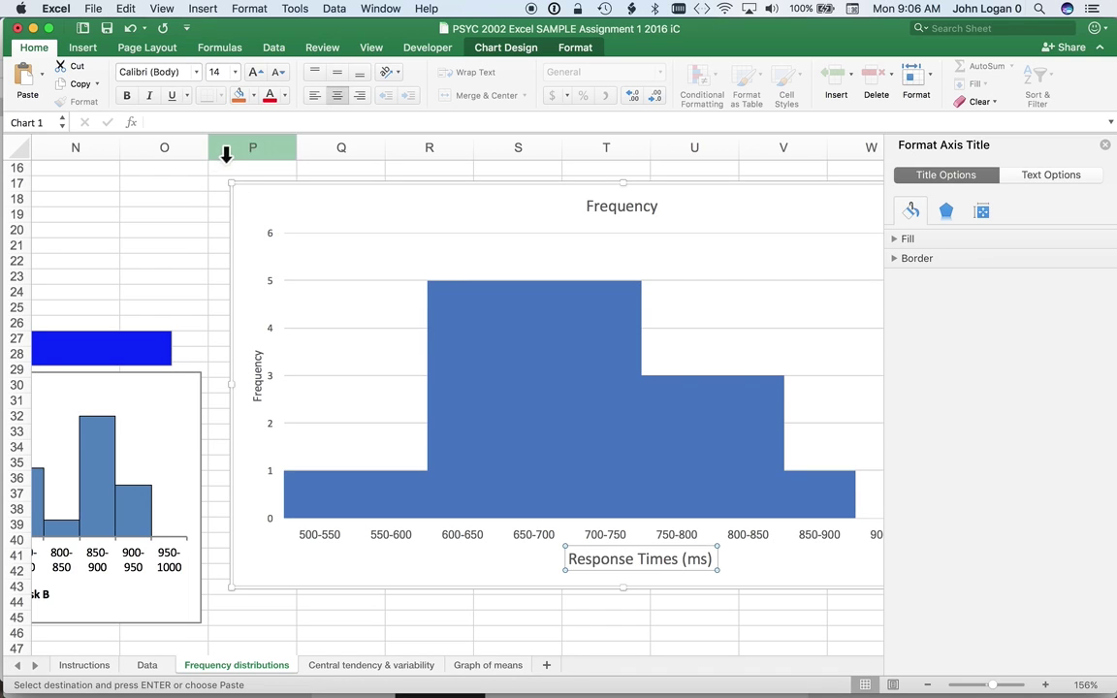
# Step: Set the font size of the new chart's vertical "Frequency" axis title to 14
pyautogui.click(258, 378)
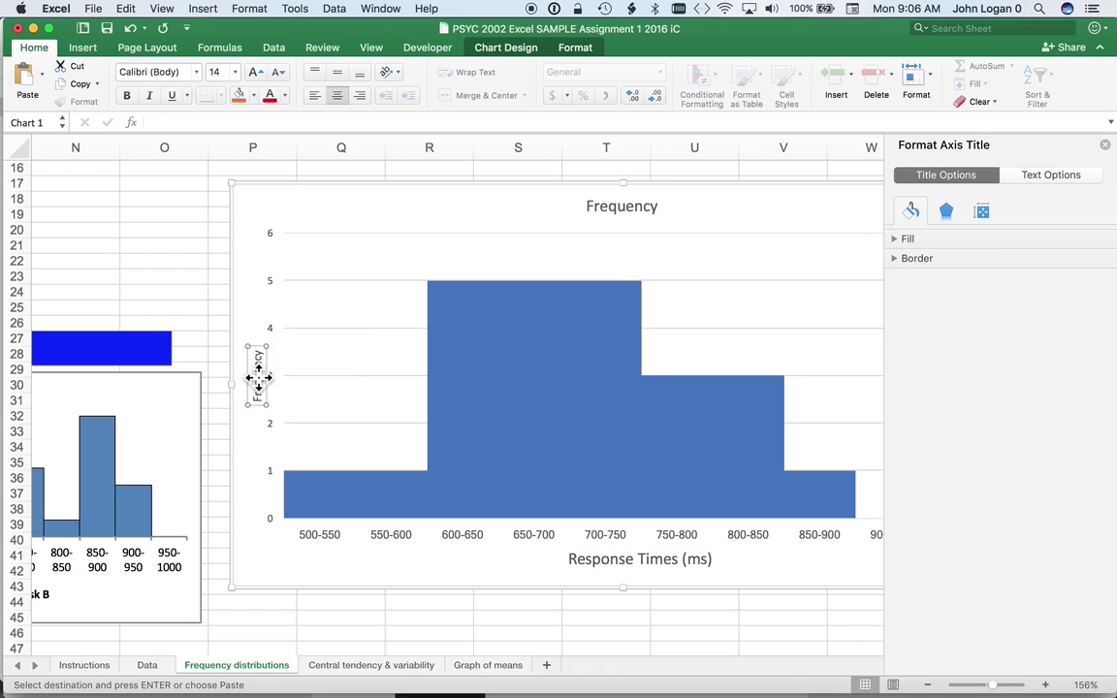
pyautogui.click(234, 73)
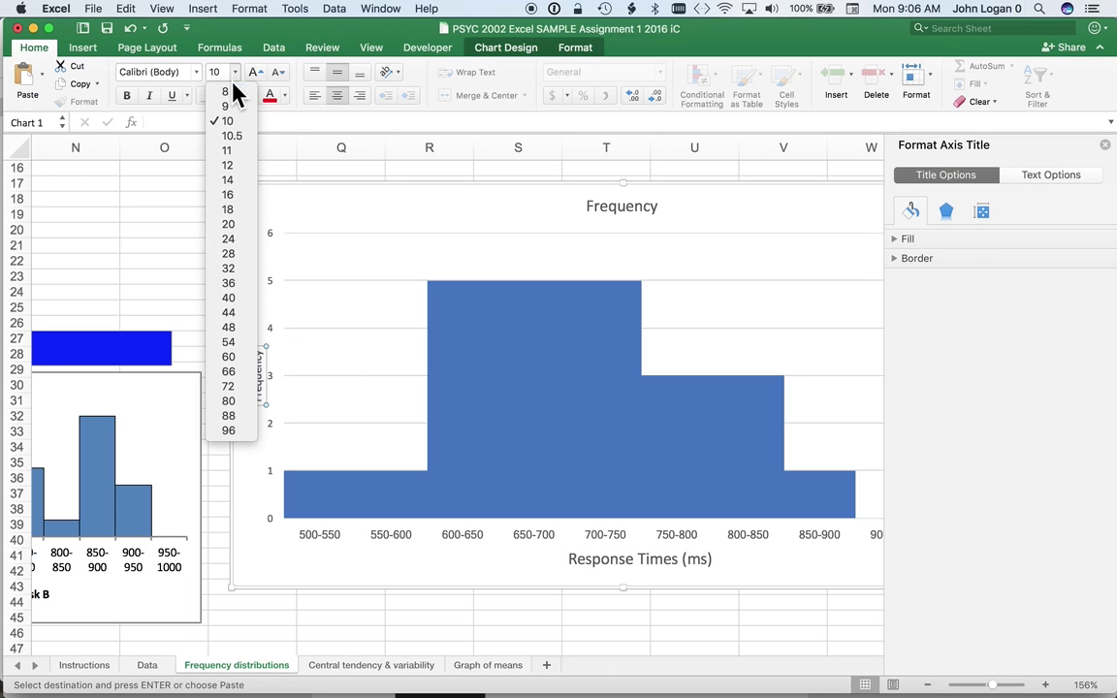
pyautogui.click(233, 180)
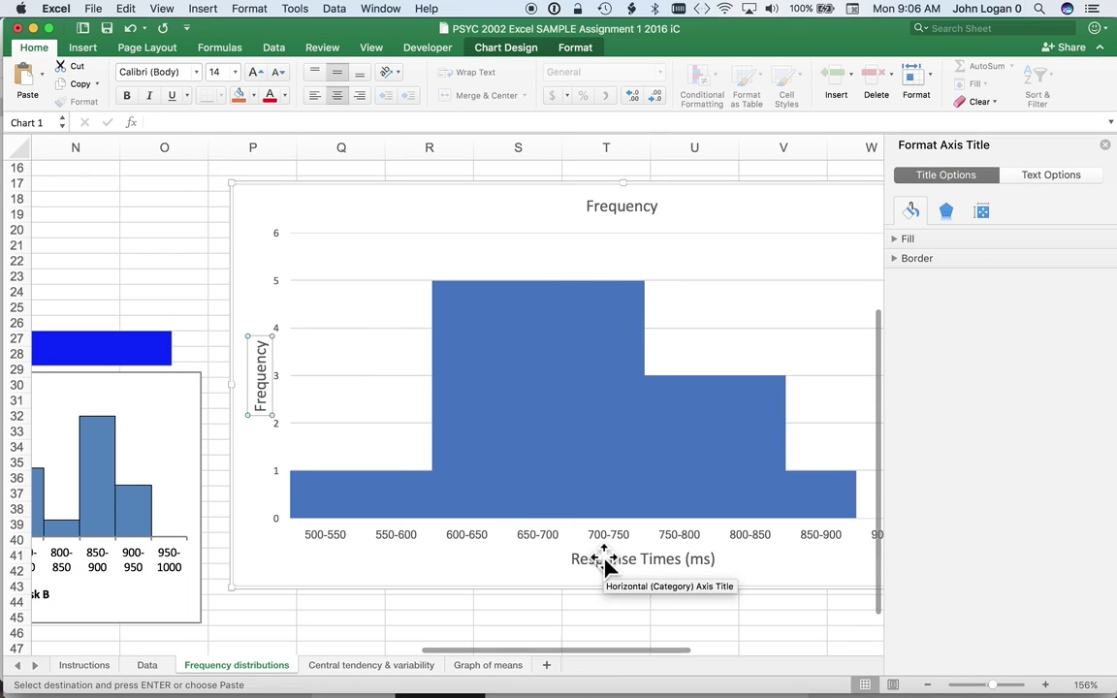
pyautogui.scroll(-5, 518, 511)
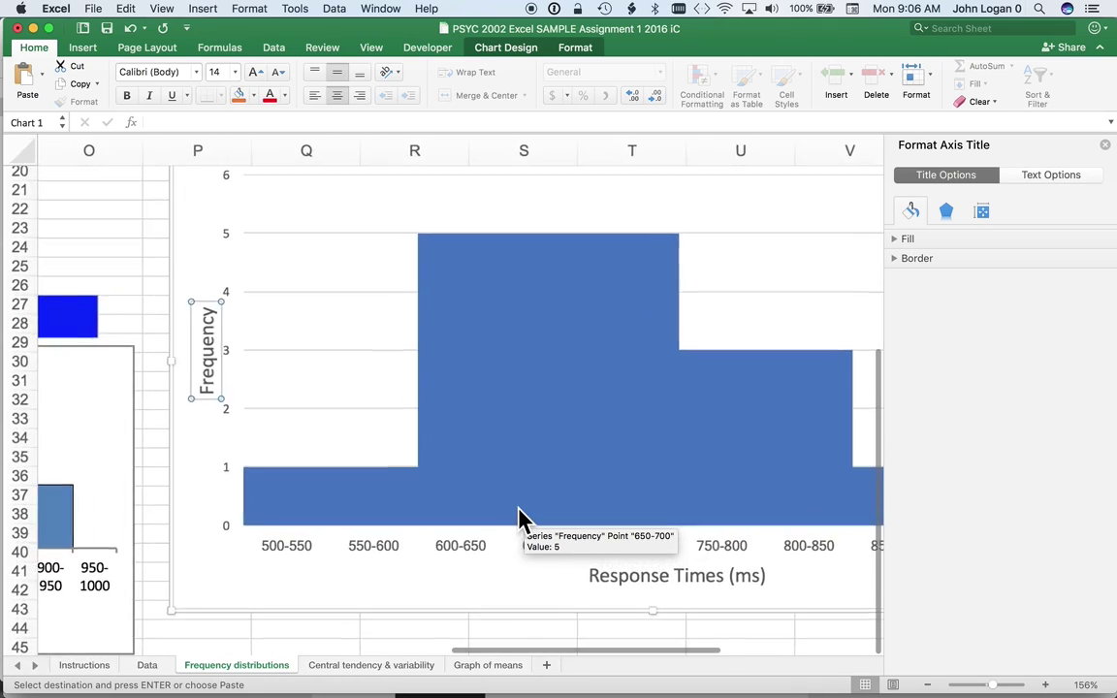
pyautogui.scroll(-8, 518, 521)
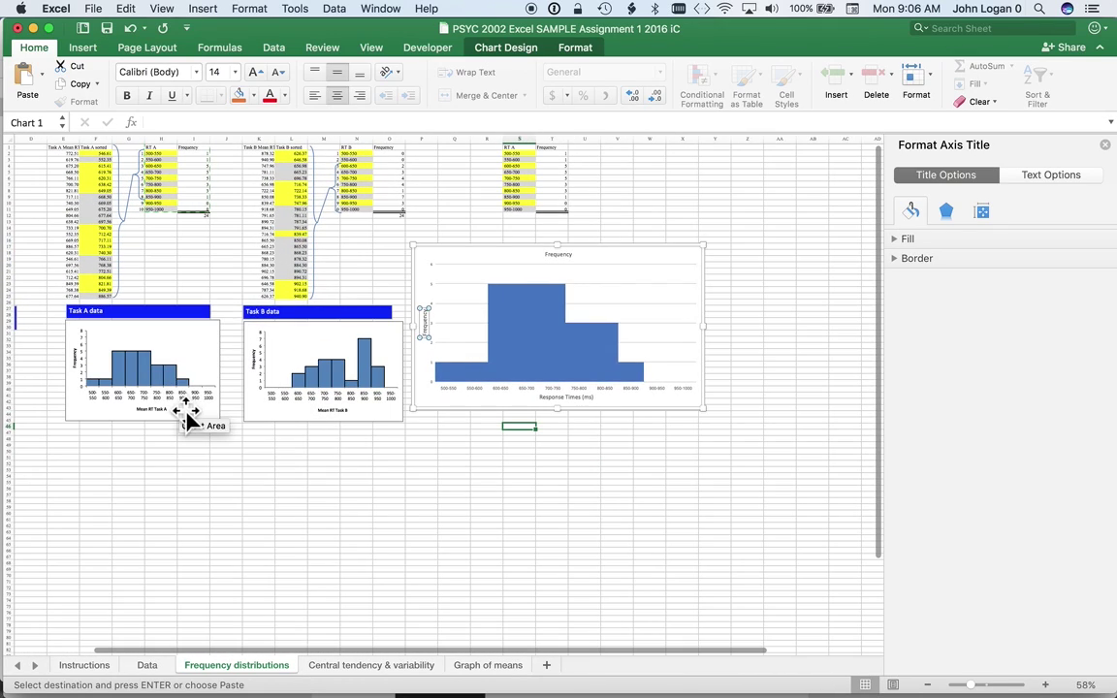
pyautogui.moveTo(127, 365)
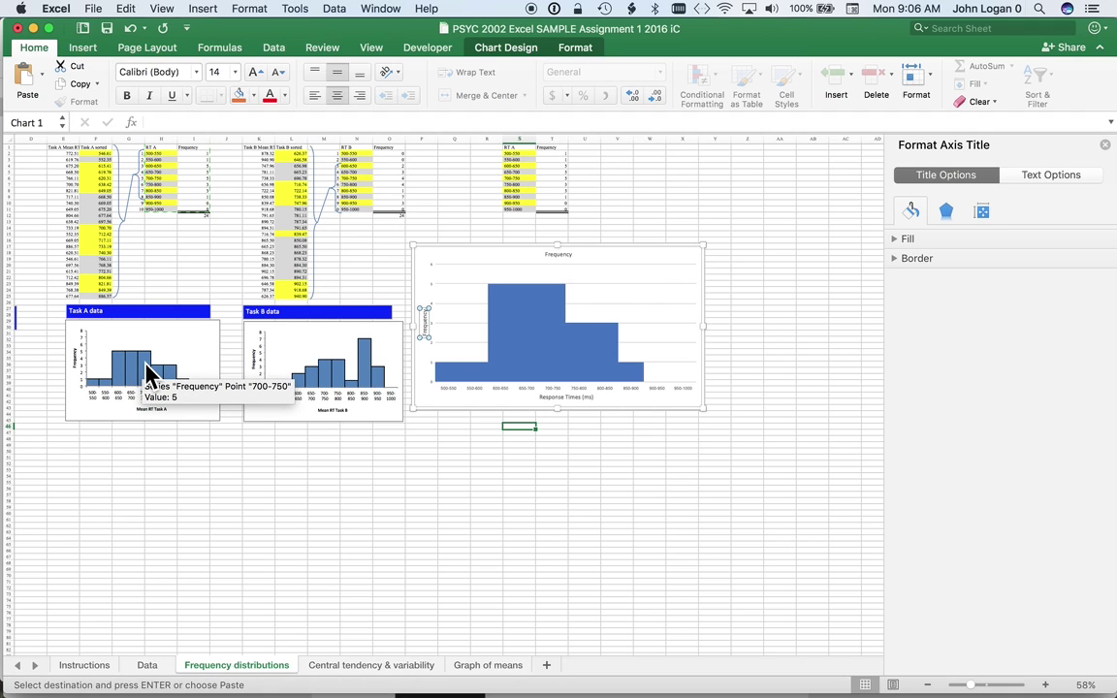
pyautogui.moveTo(498, 354)
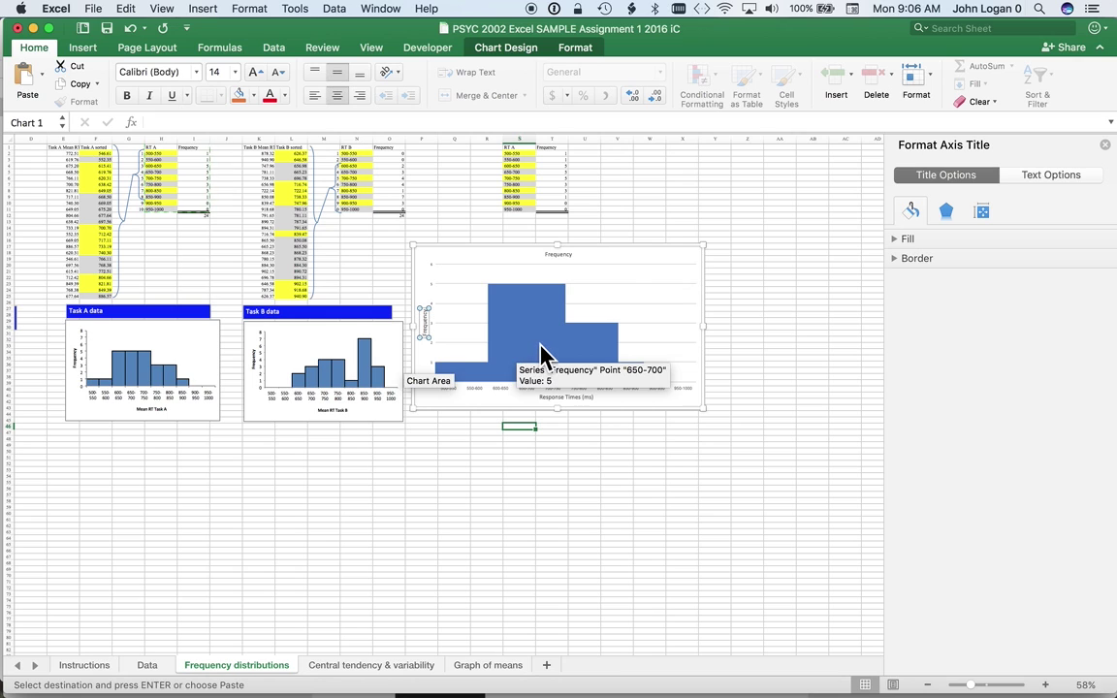